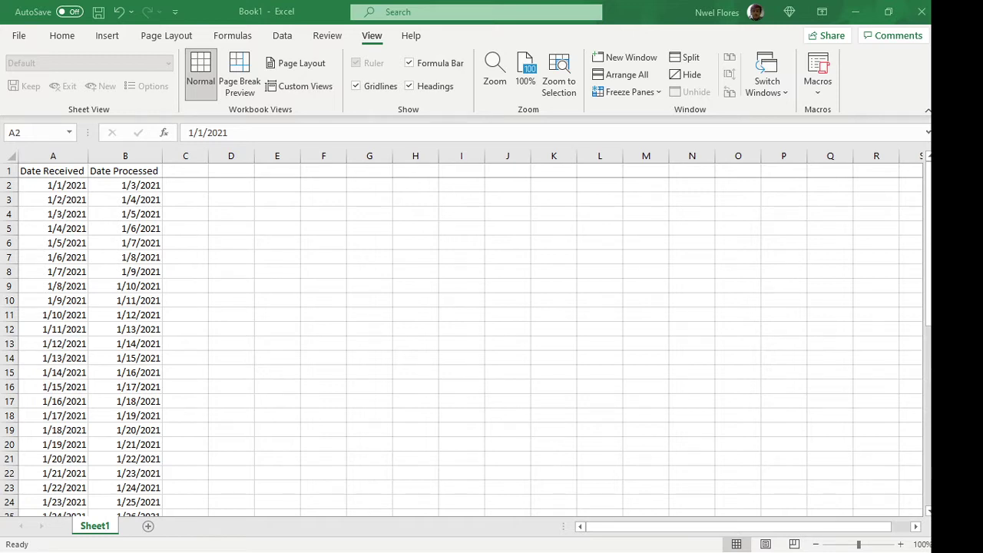
left_click(69, 185)
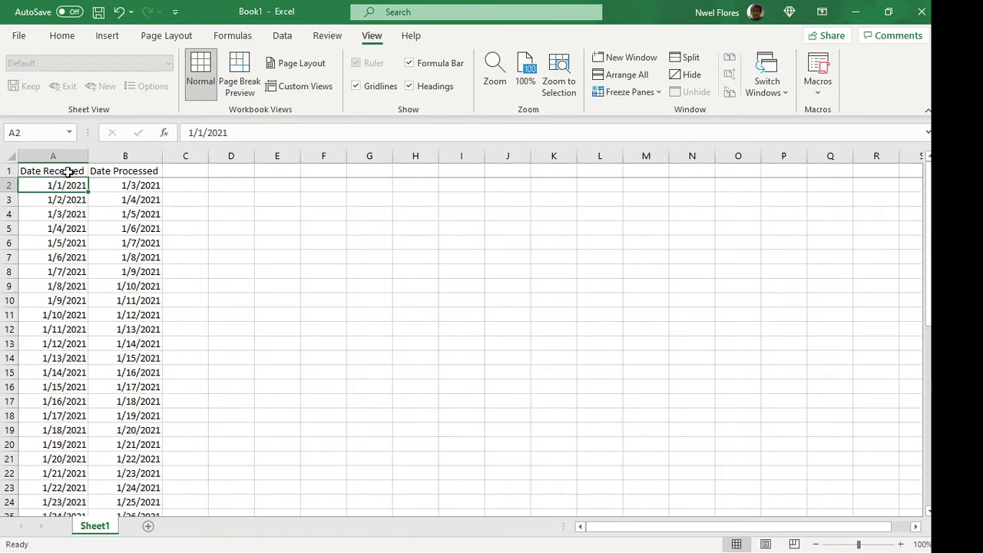
left_click_drag(68, 172, 64, 298)
left_click(143, 230)
left_click_drag(132, 170, 132, 314)
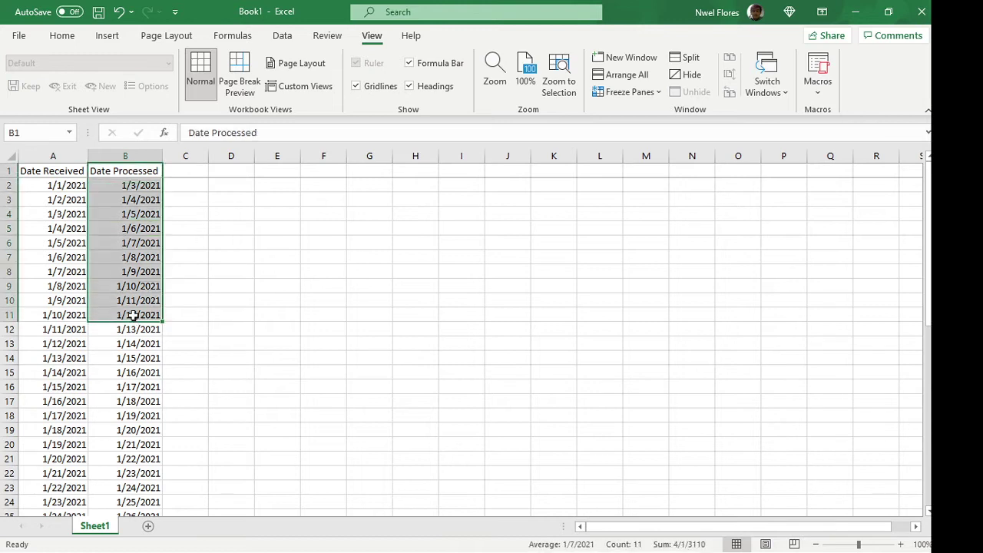
left_click(120, 228)
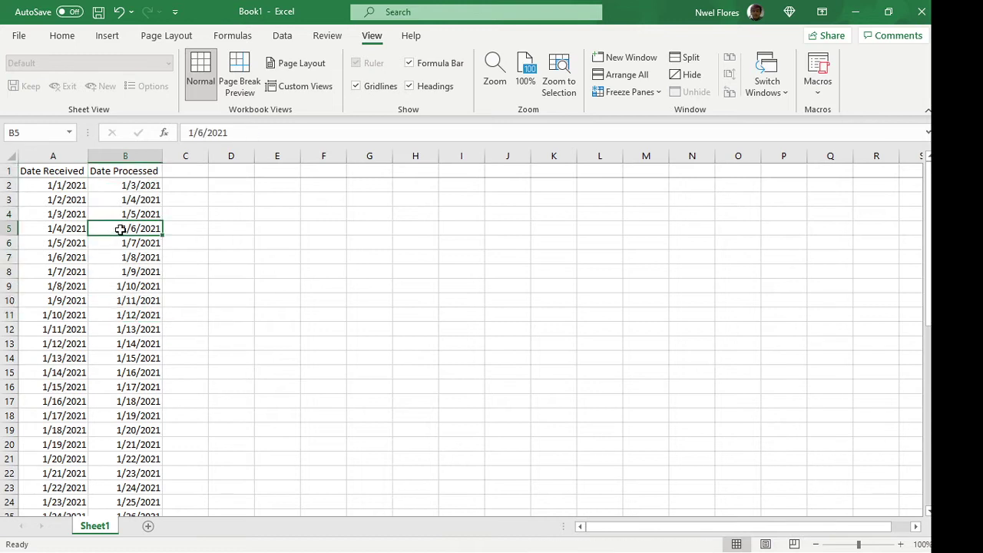
Convert the date range A1:B49 into a table with headers and load it into the Power Query Editor
left_click(69, 214)
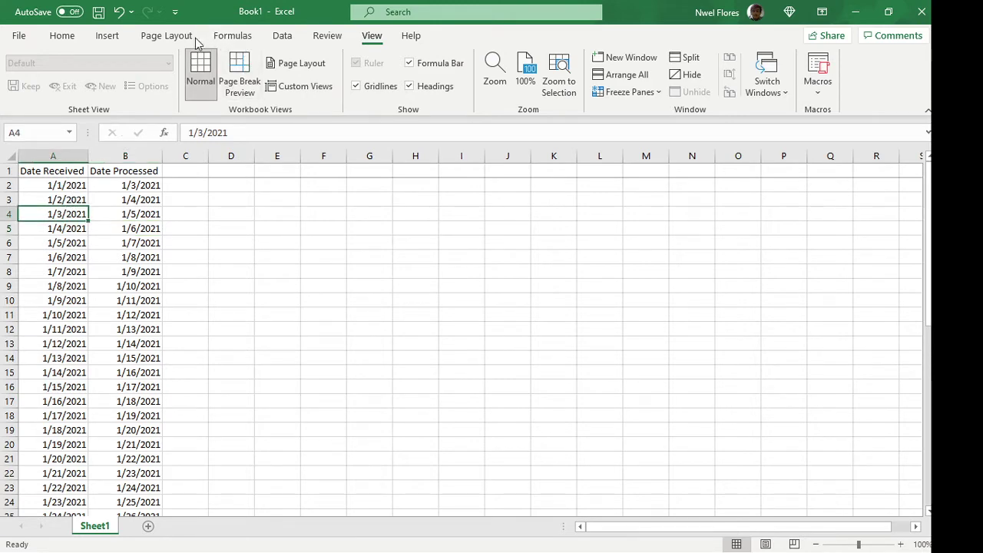
left_click(279, 38)
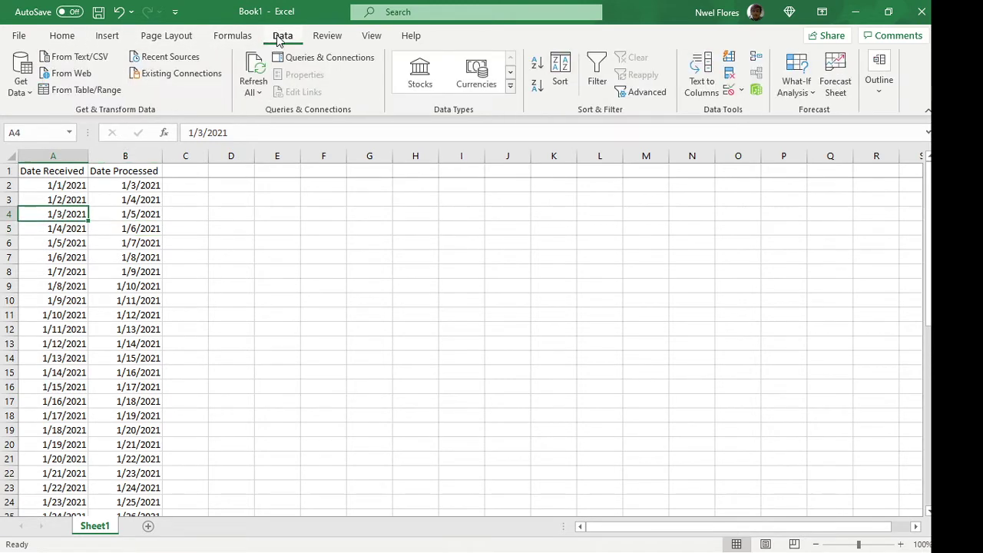
left_click(89, 95)
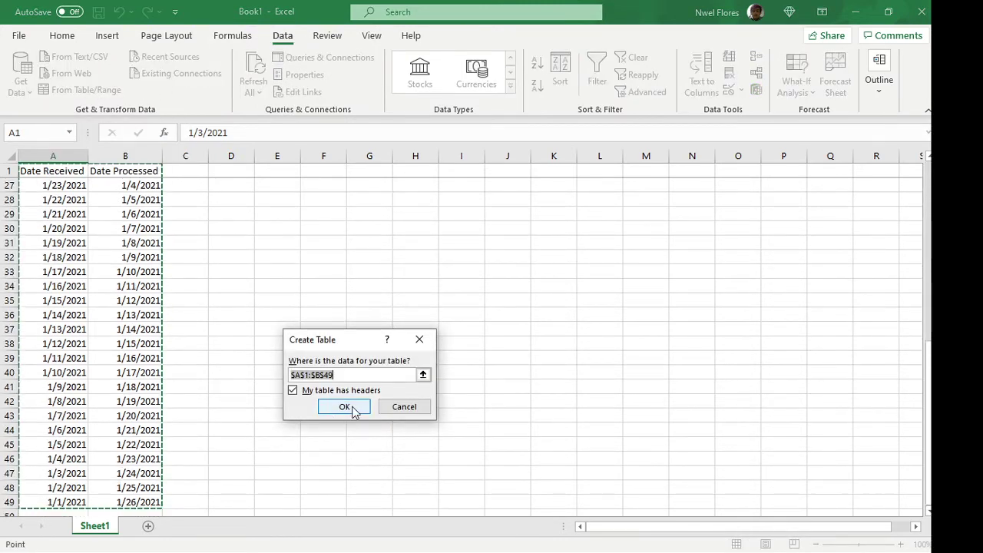
left_click(345, 407)
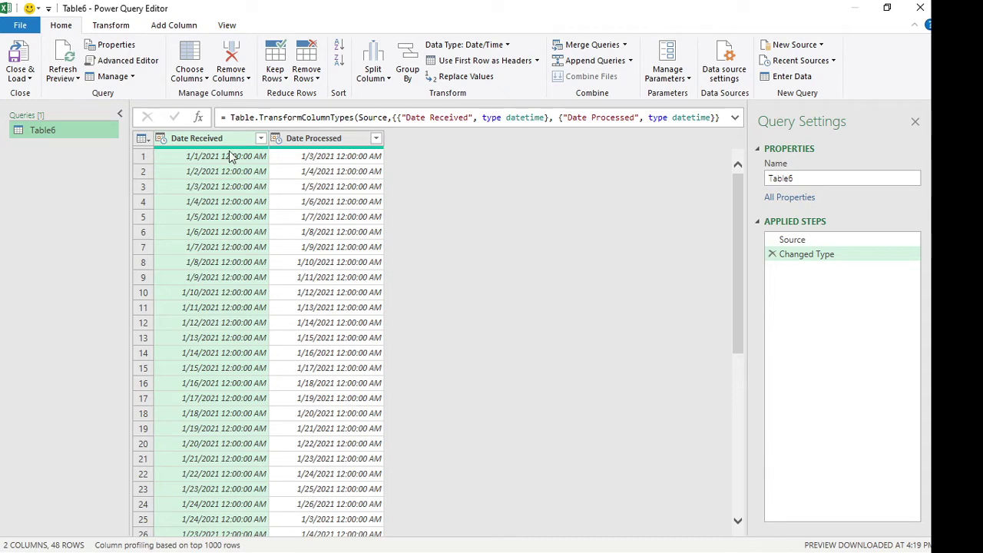
Change the data type of the Date Received and Date Processed columns to Date, replacing the current conversion
left_click(324, 138, "ctrl")
right_click(324, 138)
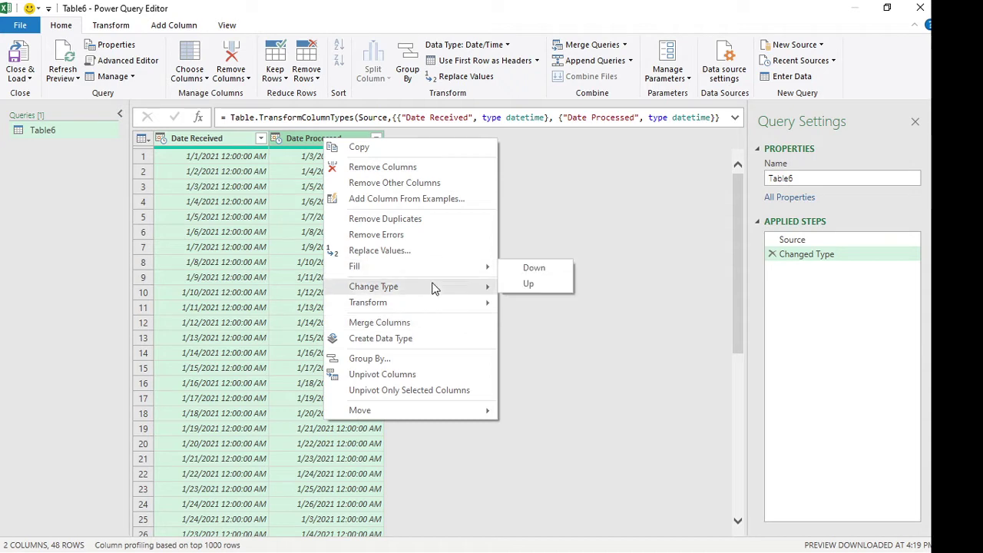
mouse_move(434, 287)
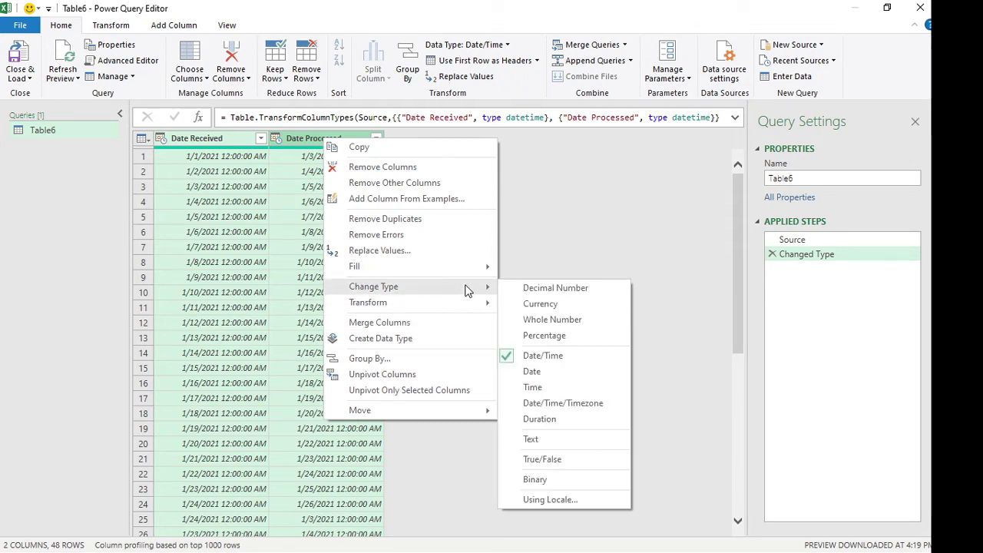
left_click(569, 372)
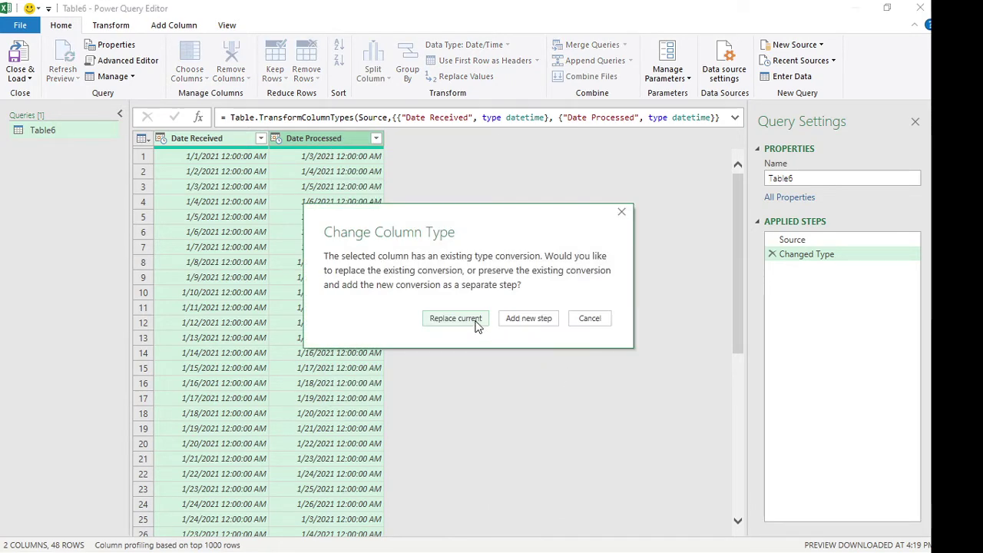
left_click(474, 320)
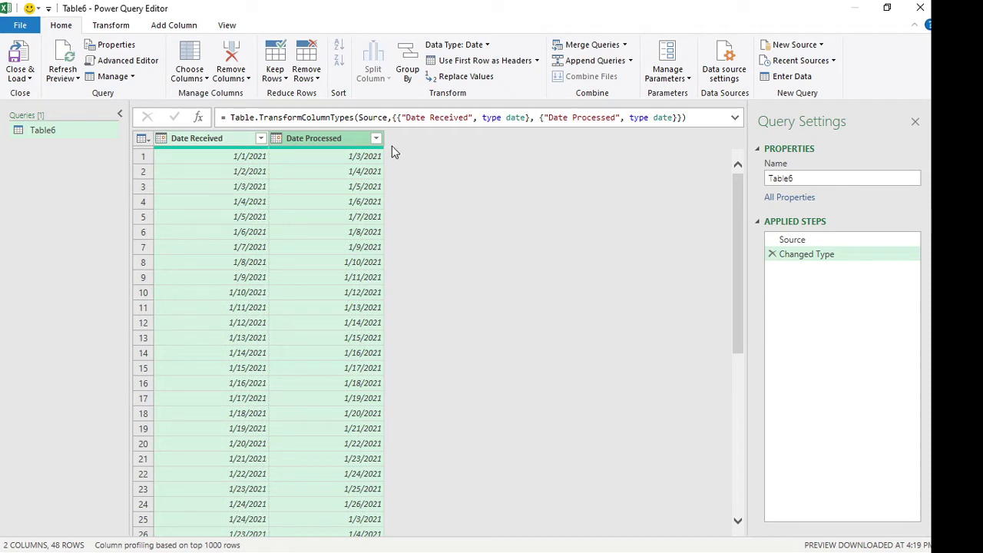
Add a column that subtracts Date Received from Date Processed in days, using Subtract Days
left_click(322, 138)
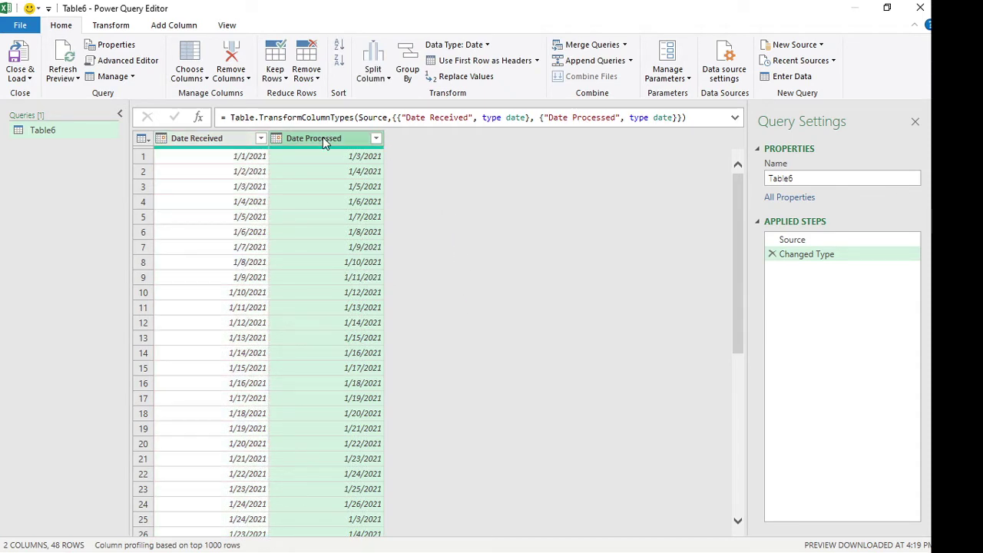
left_click(235, 140, "ctrl")
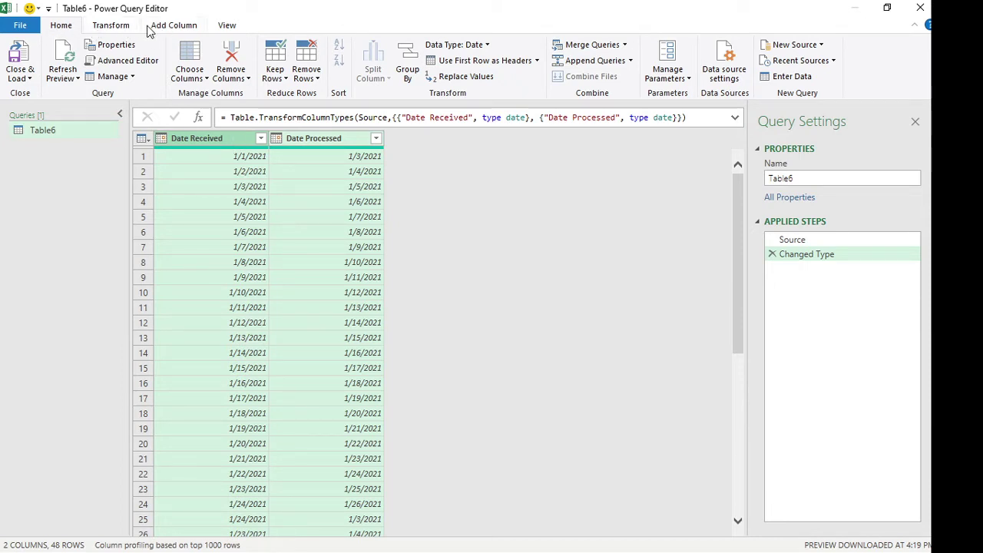
left_click(174, 25)
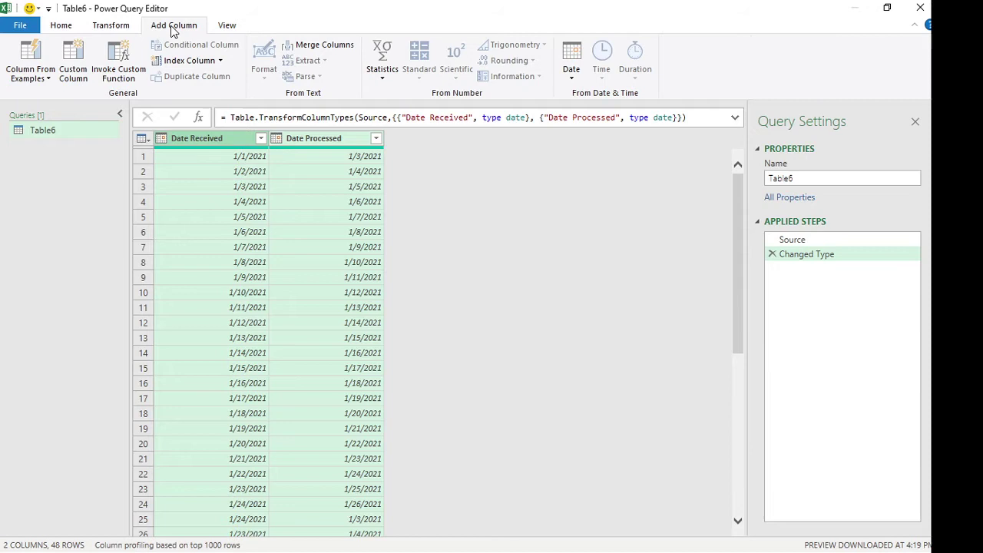
left_click(573, 77)
left_click(610, 222)
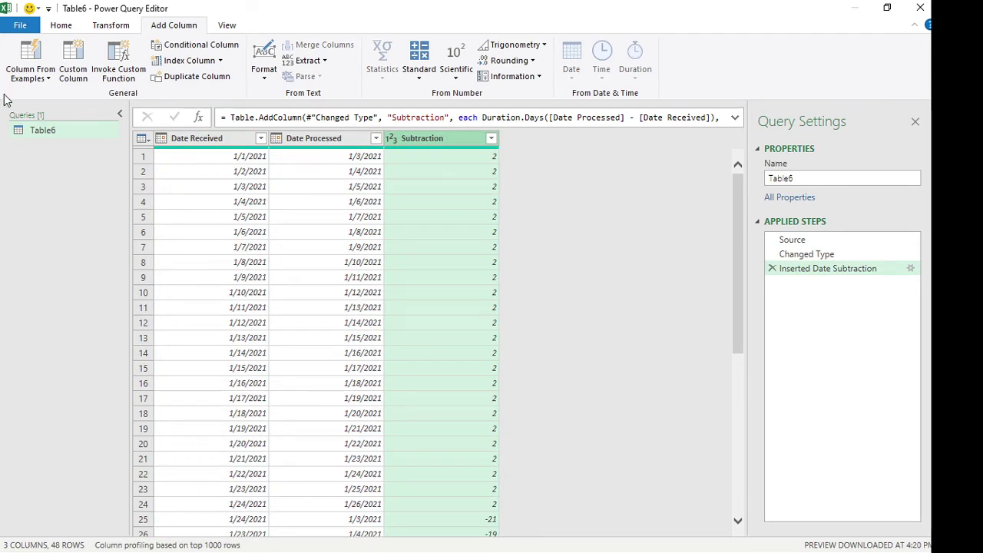
Close the query and load its result as a table in the existing worksheet, starting at cell D1
left_click(60, 25)
left_click(28, 78)
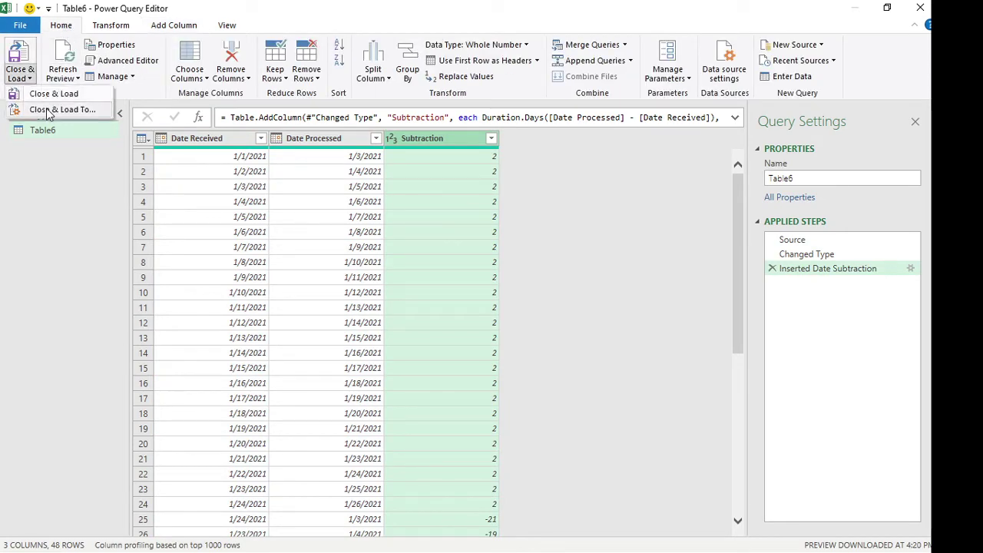
left_click(54, 92)
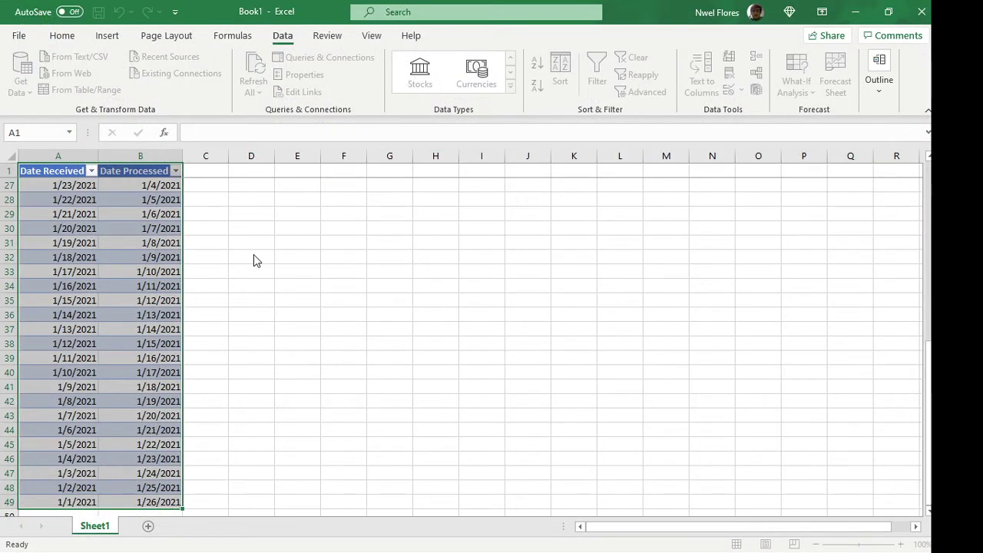
left_click(311, 362)
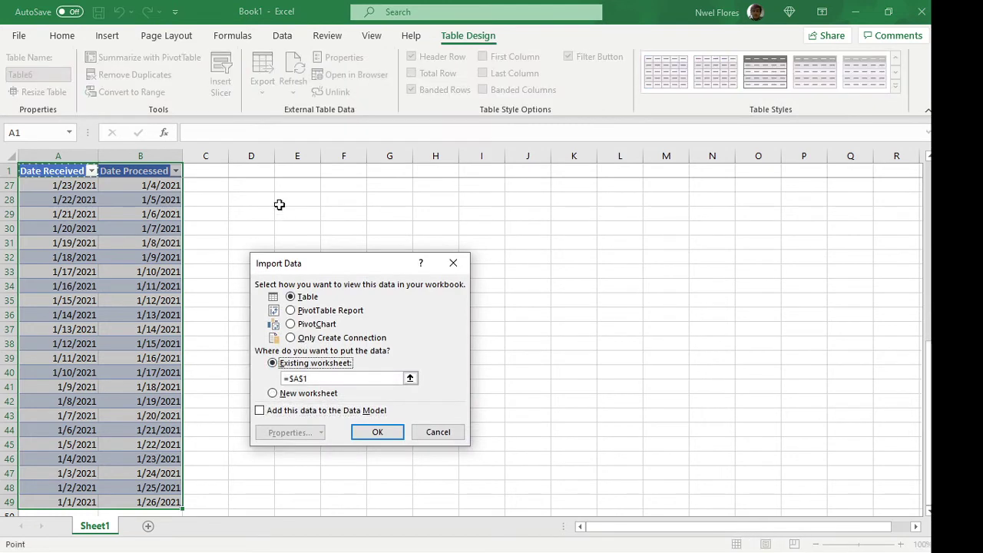
left_click(265, 171)
left_click(383, 431)
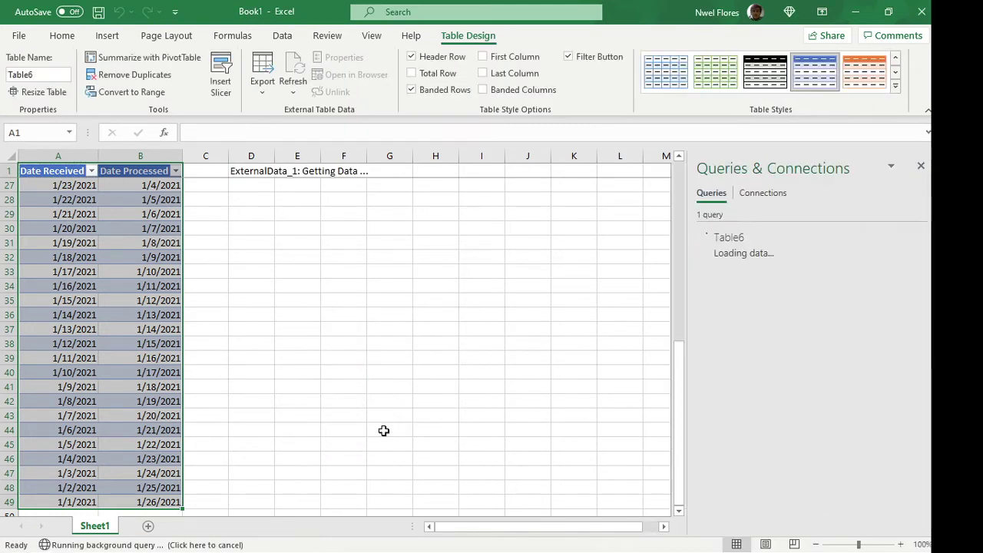
Examine the Subtraction column of the loaded table against the received and processed dates, including the rows from 26 on
left_click(397, 248)
scroll(395, 254, "up", 7)
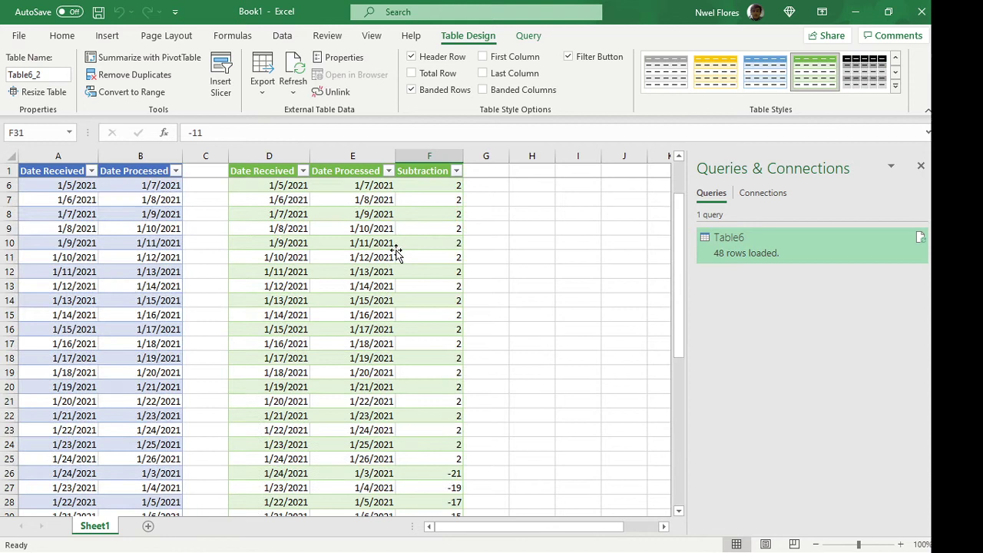
scroll(396, 249, "up", 2)
left_click(415, 226)
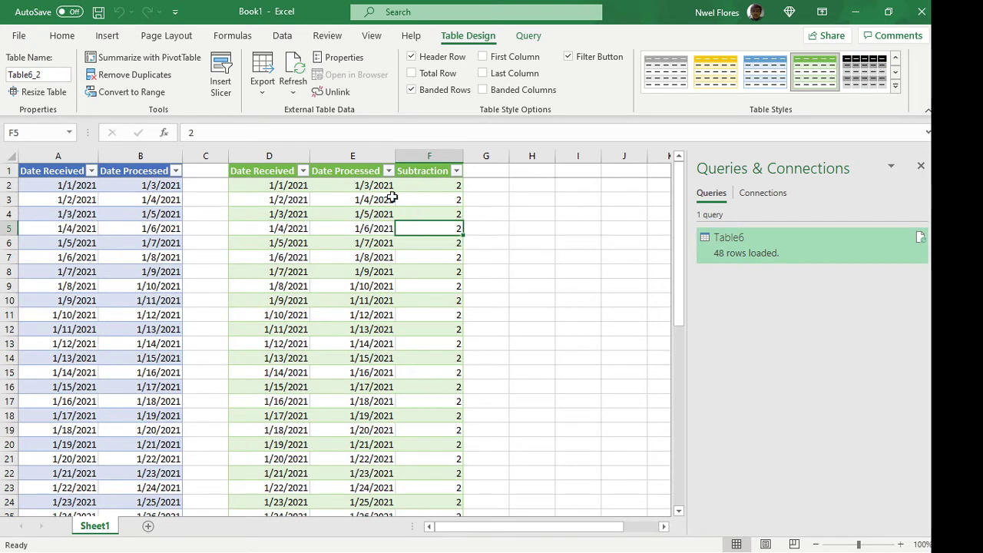
left_click(284, 185)
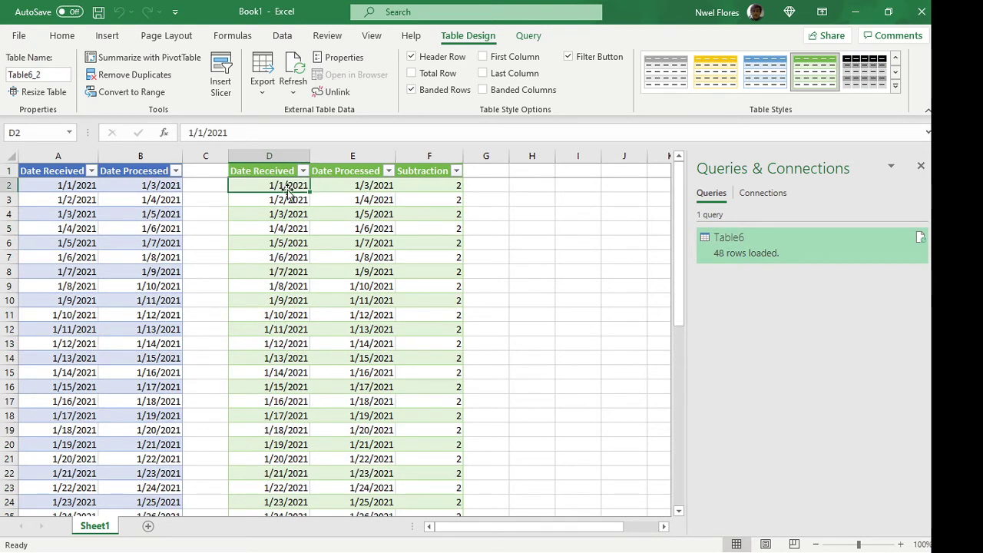
left_click(361, 187)
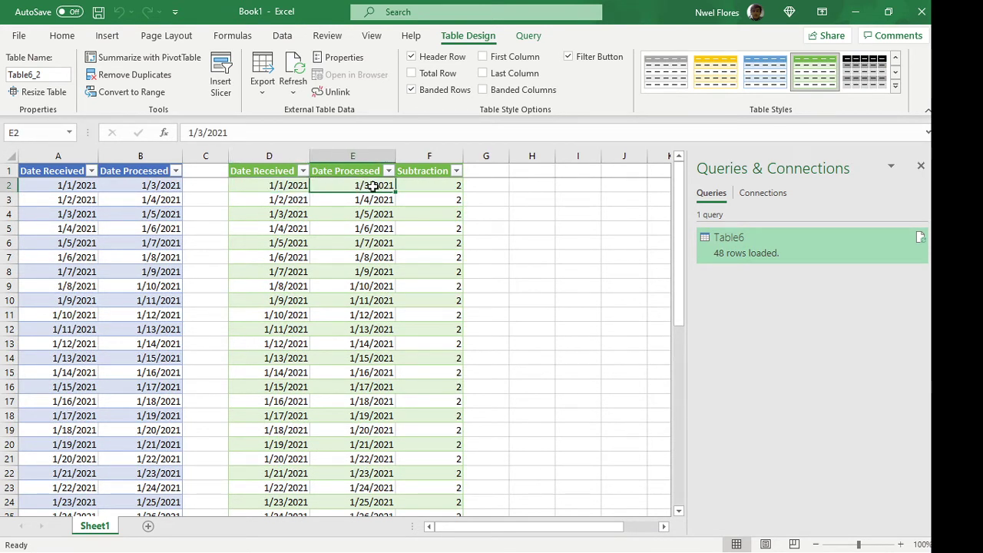
left_click(451, 185)
left_click(436, 276)
scroll(436, 278, "down", 5)
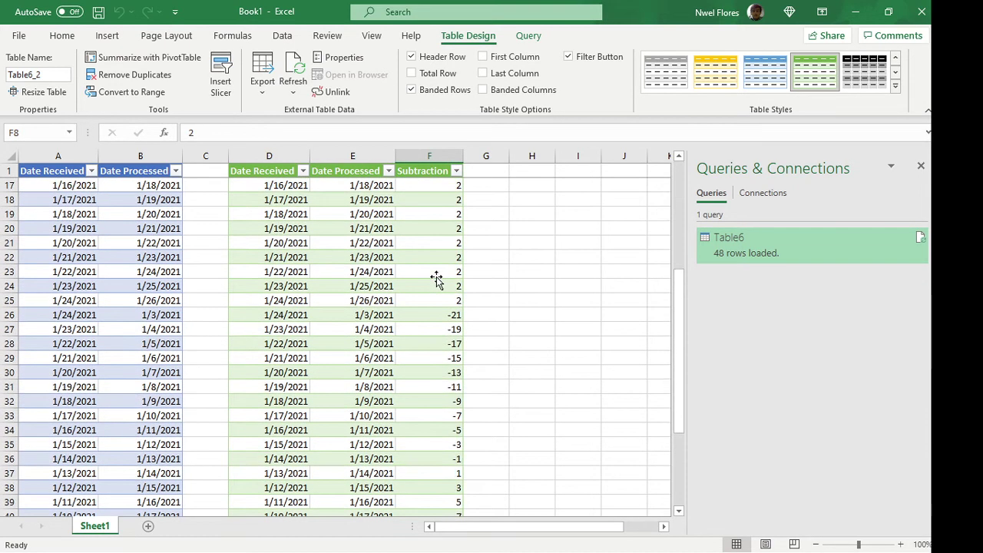
left_click_drag(435, 316, 317, 315)
left_click(430, 259)
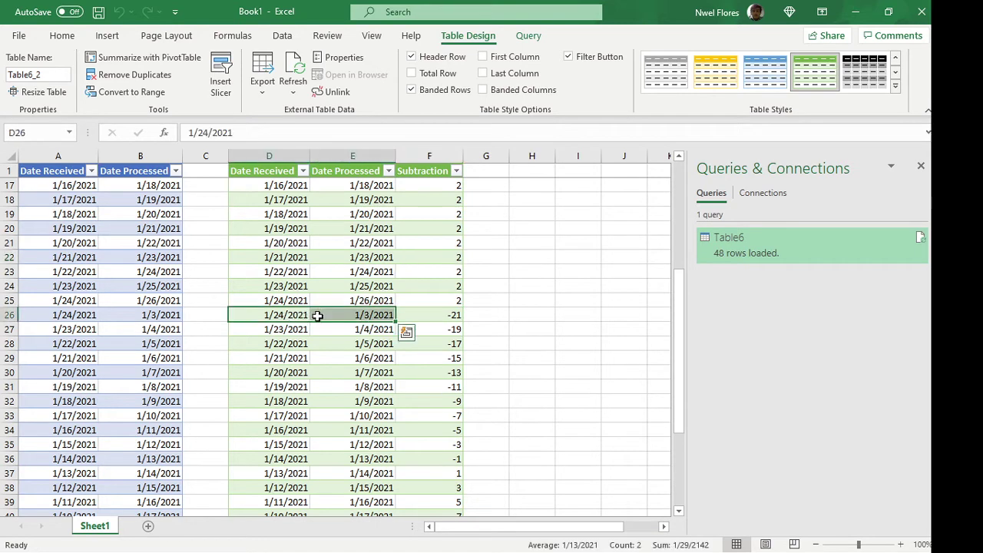
left_click(354, 298)
scroll(353, 298, "down", 1)
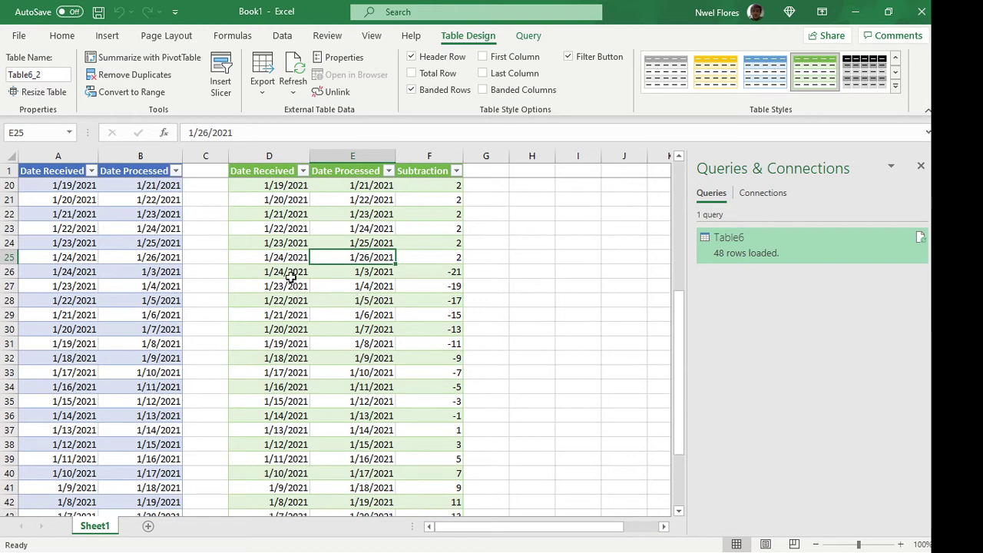
left_click(438, 274)
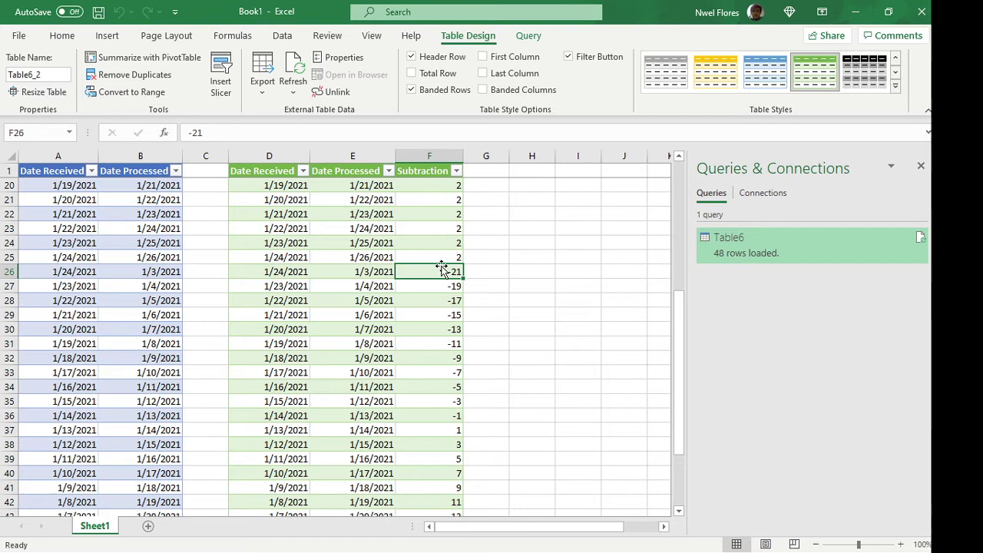
scroll(440, 290, "up", 6)
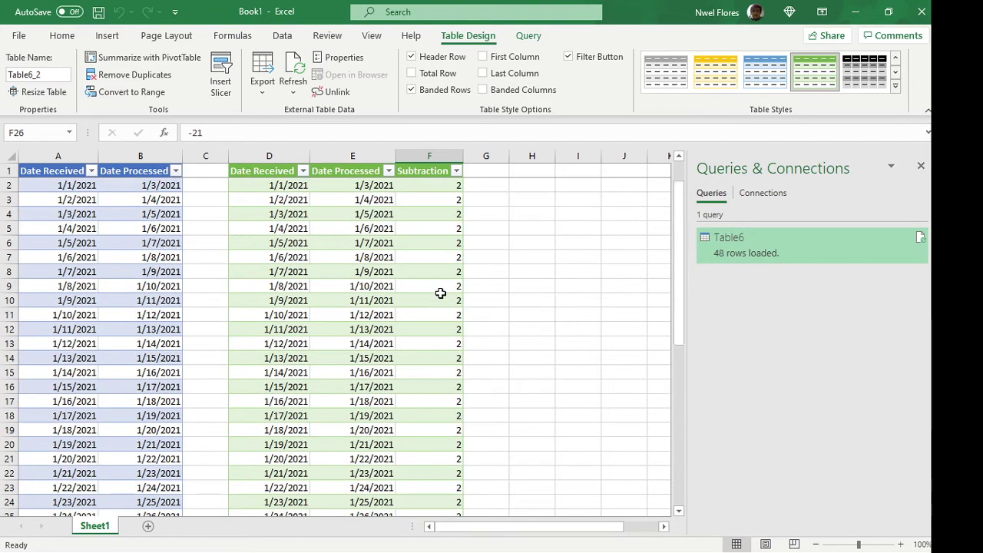
Reopen the Table6 query for editing and add a Subtract Days column that takes Date Processed away from Date Received
right_click(745, 252)
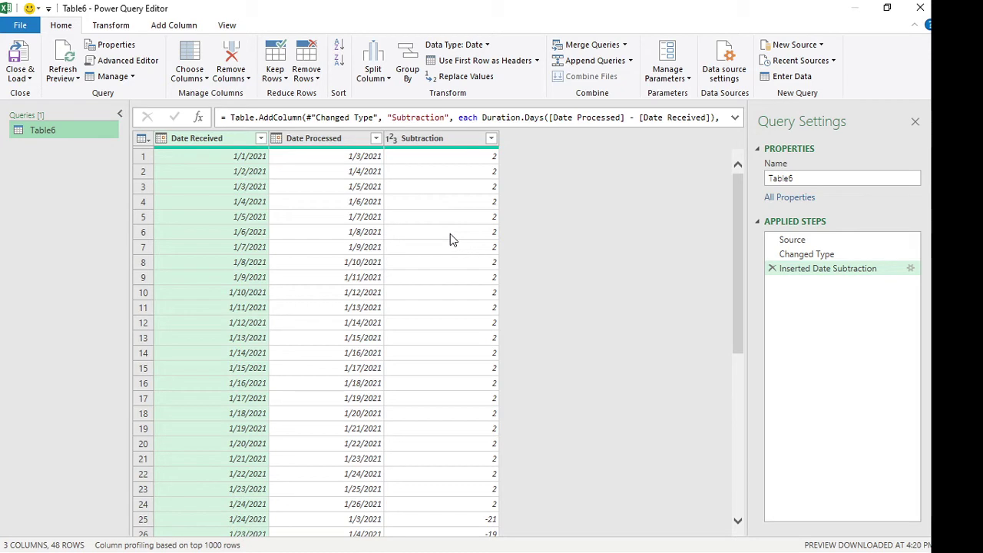
left_click(321, 146)
left_click(216, 139)
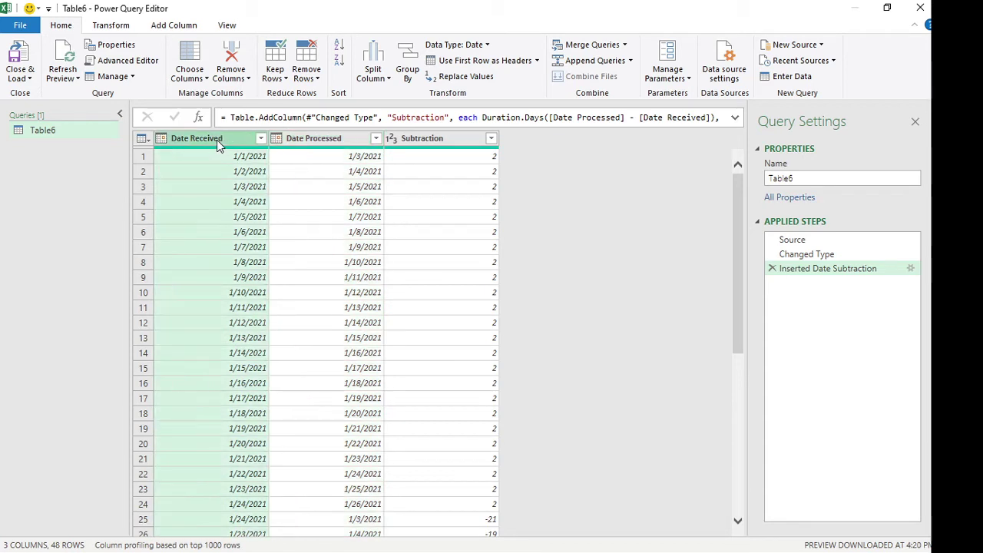
left_click(317, 146, "ctrl")
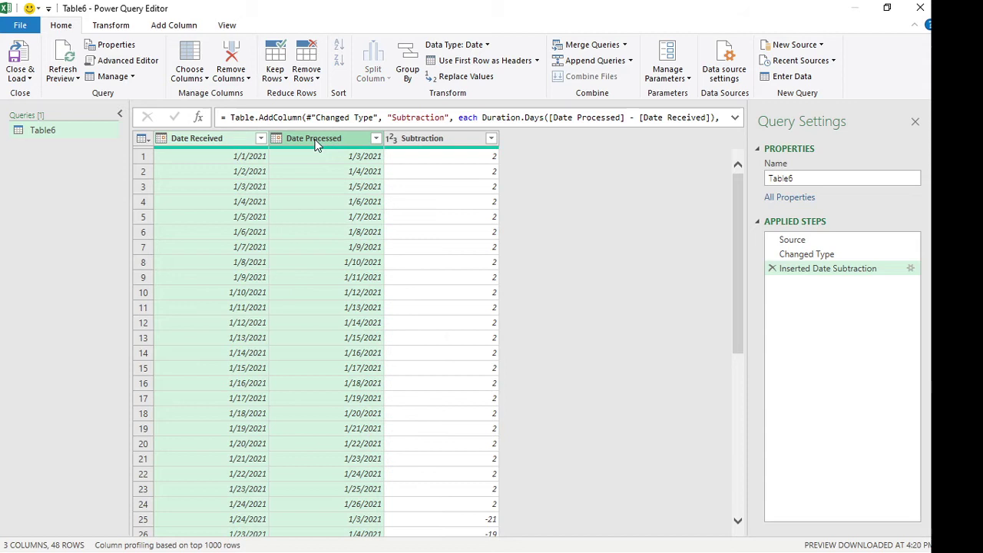
left_click(177, 28)
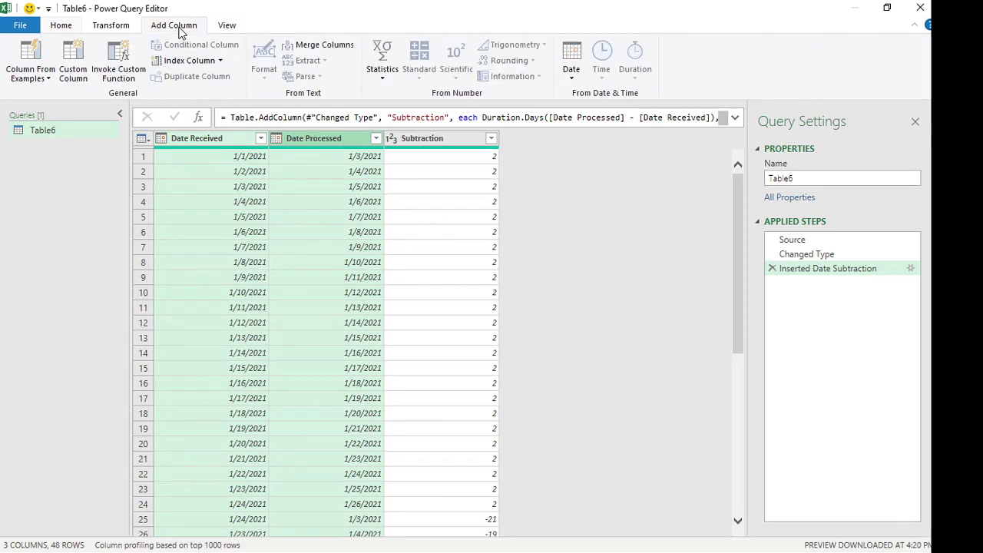
left_click(572, 75)
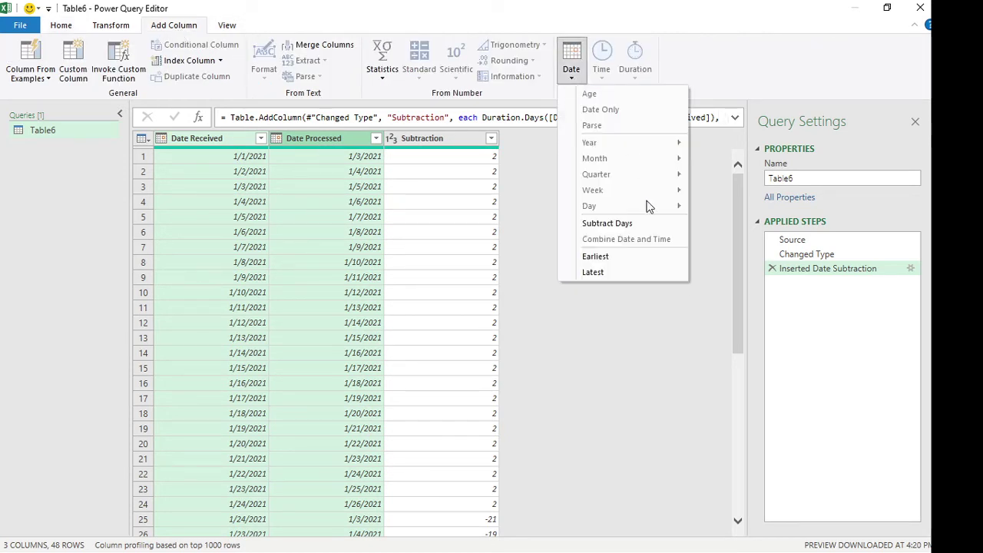
left_click(639, 228)
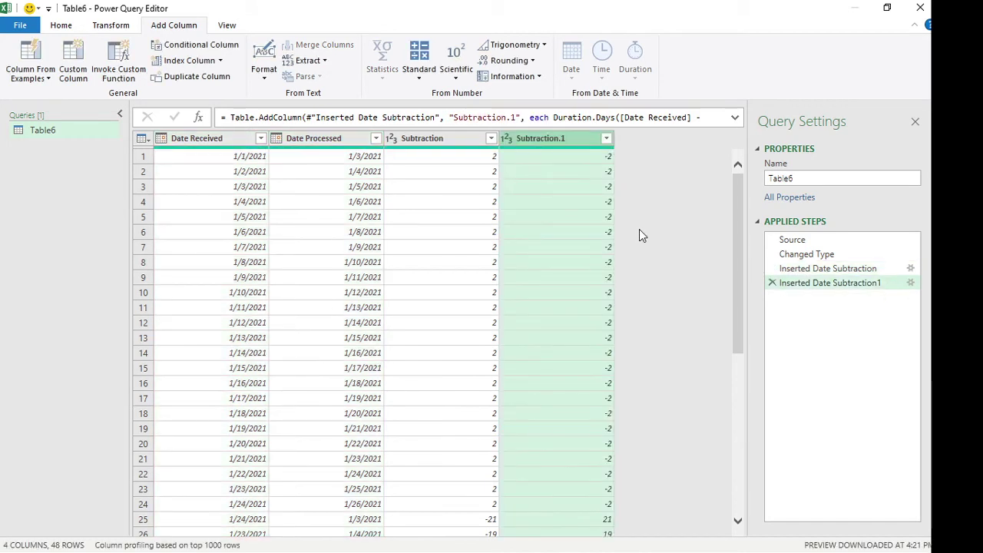
left_click(585, 156)
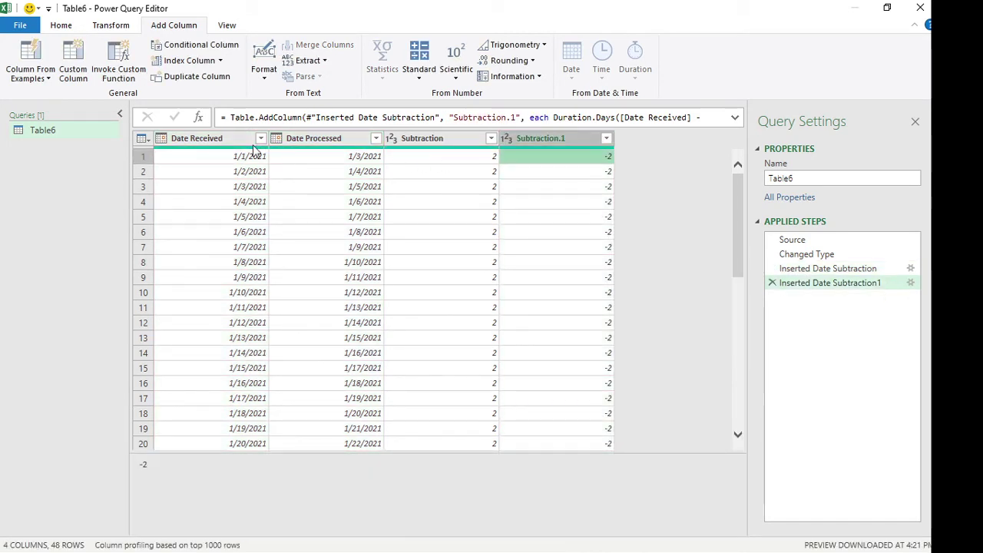
Expand the formula and compare the order of Date Received and Date Processed in the two date subtraction steps, checking the first Subtraction value
left_click(734, 118)
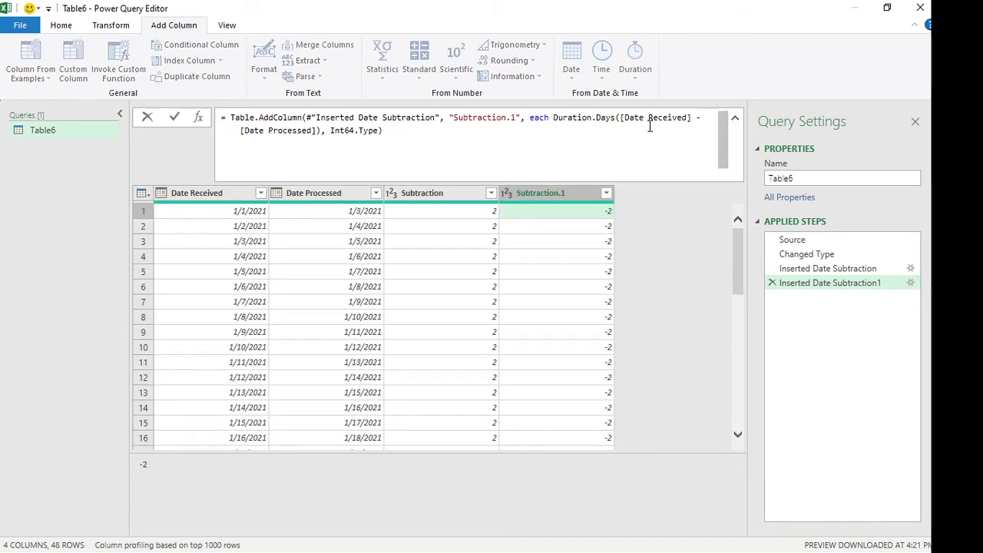
left_click_drag(622, 119, 688, 120)
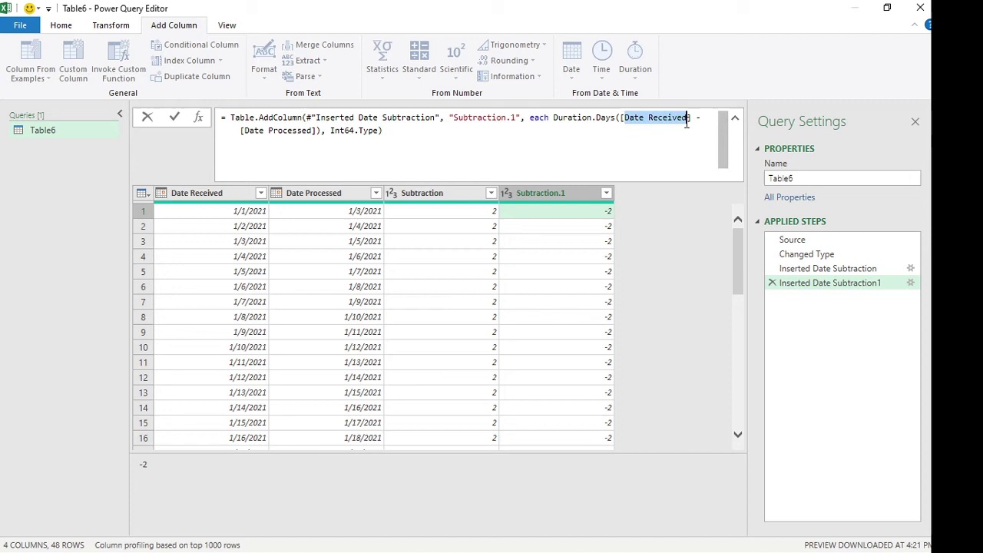
left_click(312, 130)
left_click(242, 130, "shift")
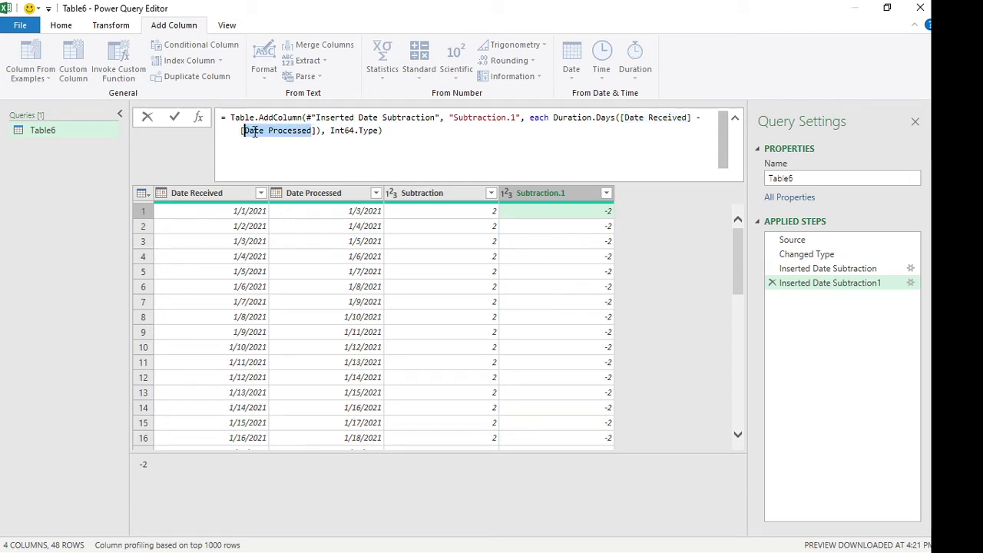
left_click(831, 268)
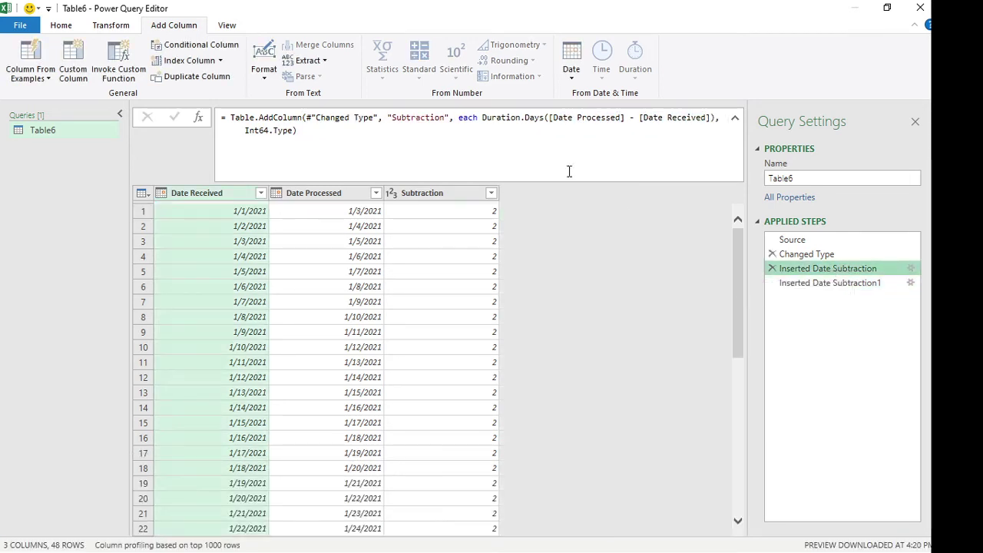
left_click(623, 117)
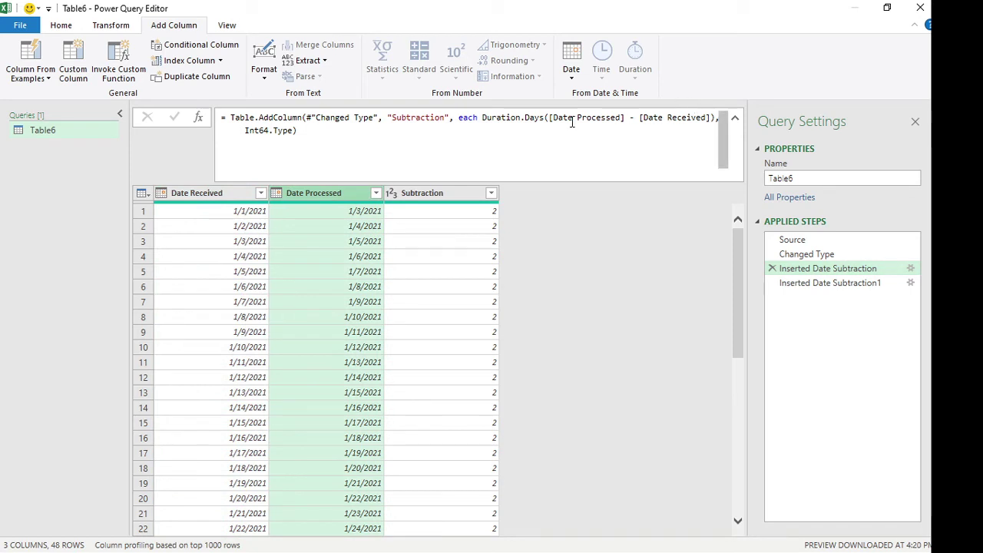
left_click(437, 195)
left_click(440, 212)
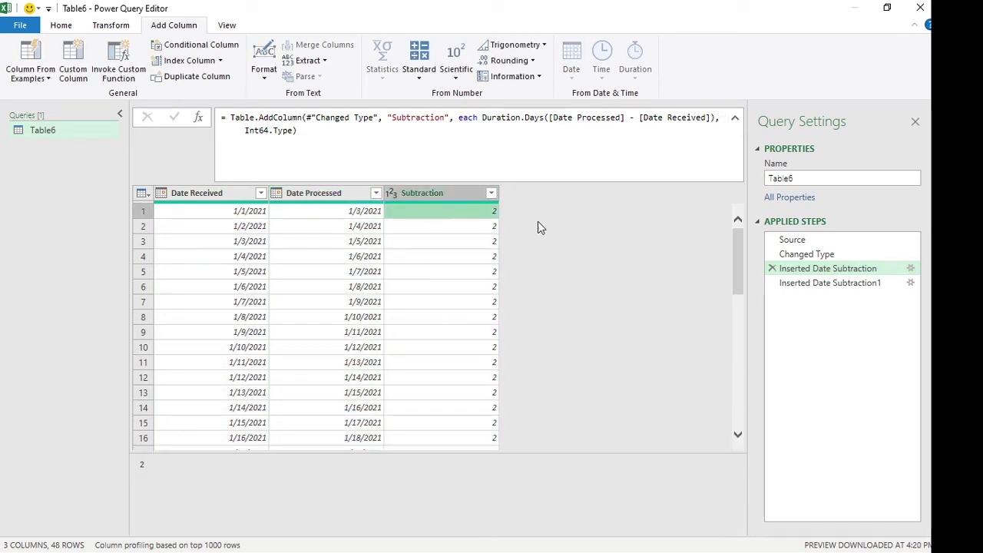
Delete the Inserted Date Subtraction1 step from the query and review the remaining Subtraction column through its lower rows
left_click(837, 284)
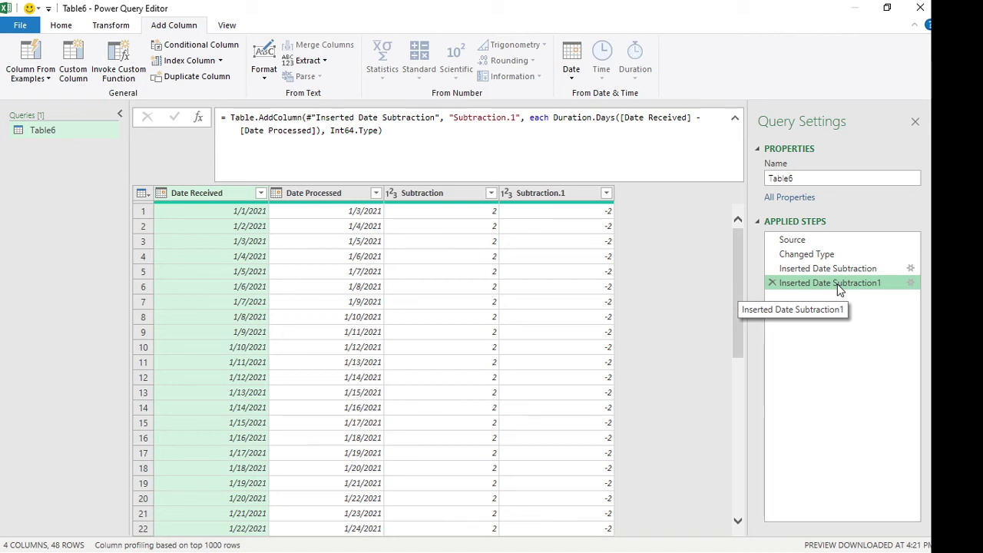
left_click(772, 283)
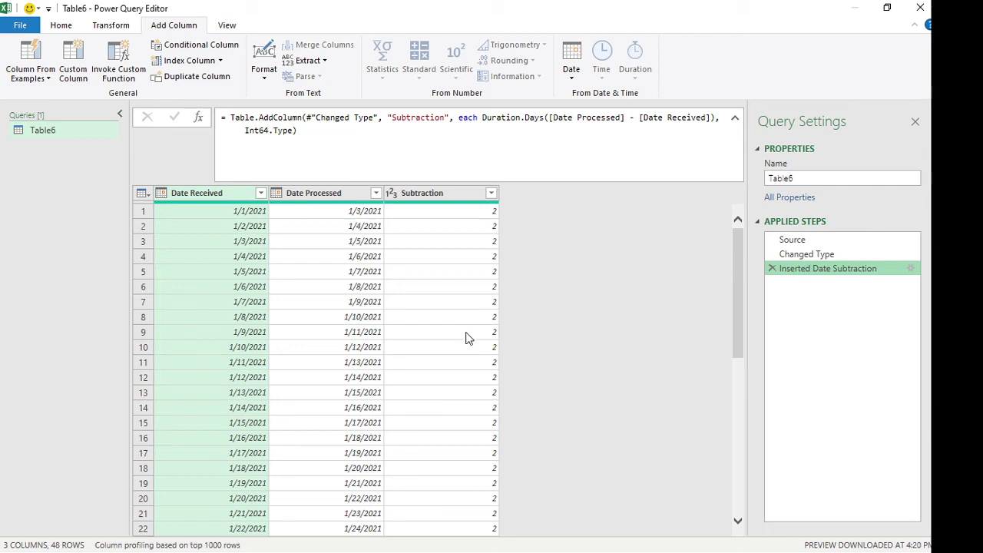
scroll(465, 335, "down", 8)
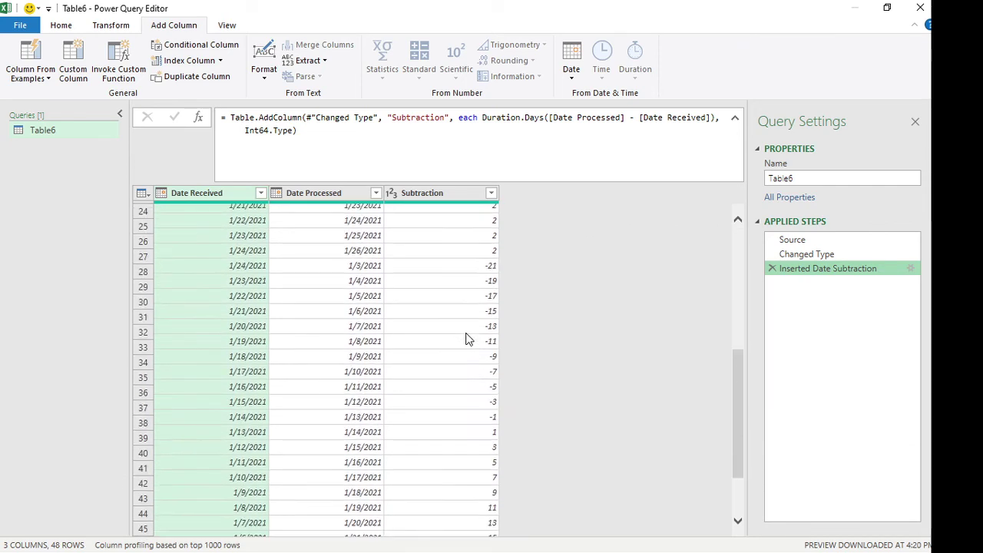
scroll(466, 338, "up", 8)
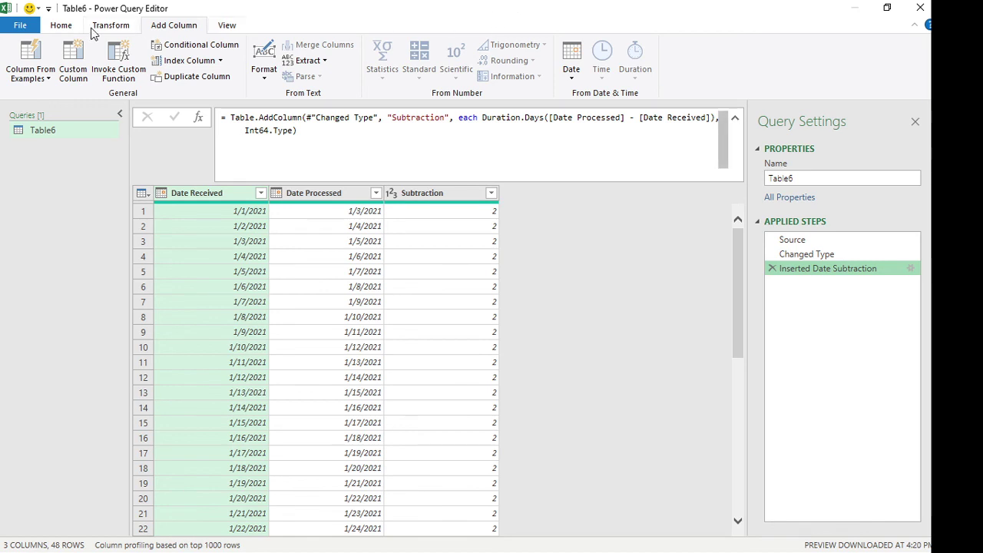
left_click(60, 26)
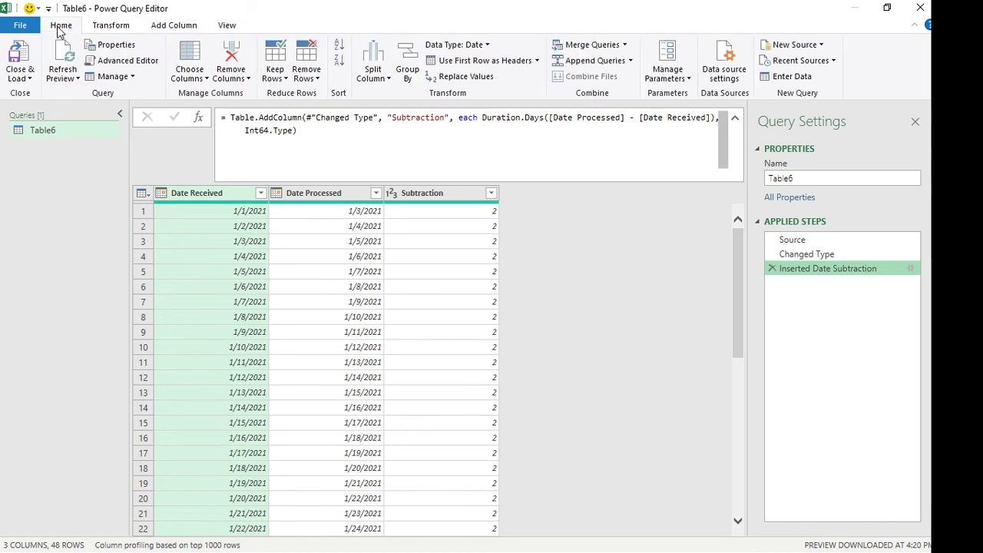